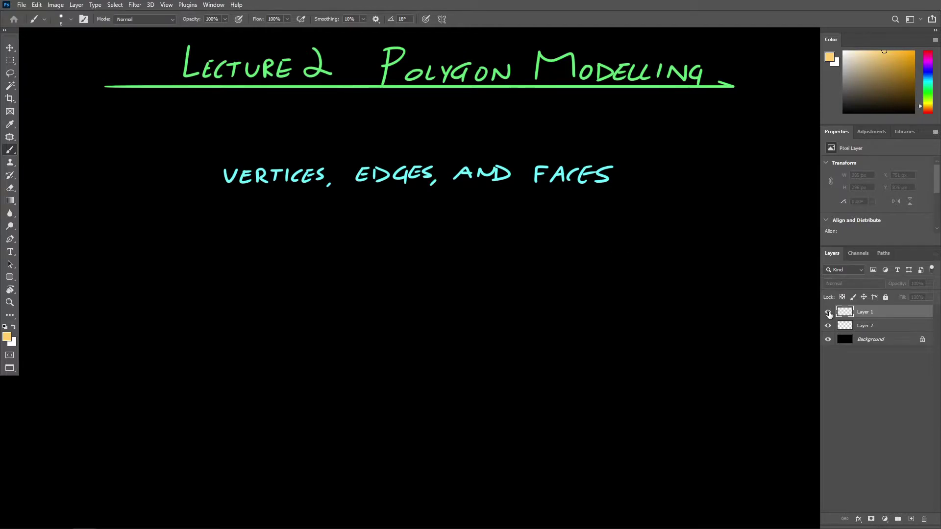
Show Layer 1, which holds the dotted yellow shape
left_click(828, 312)
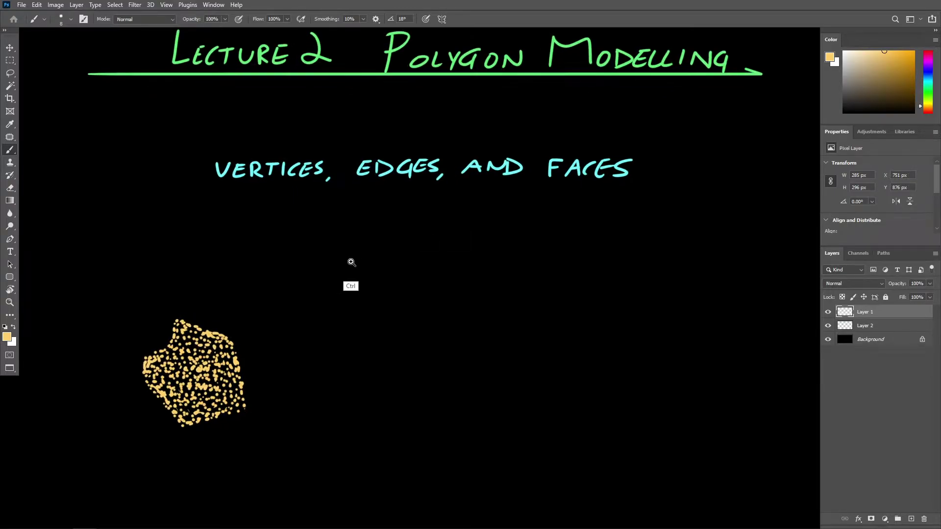
mouse_move(317, 279)
left_mouse_down()
mouse_move(404, 237)
mouse_move(361, 244)
mouse_move(370, 213)
left_mouse_up()
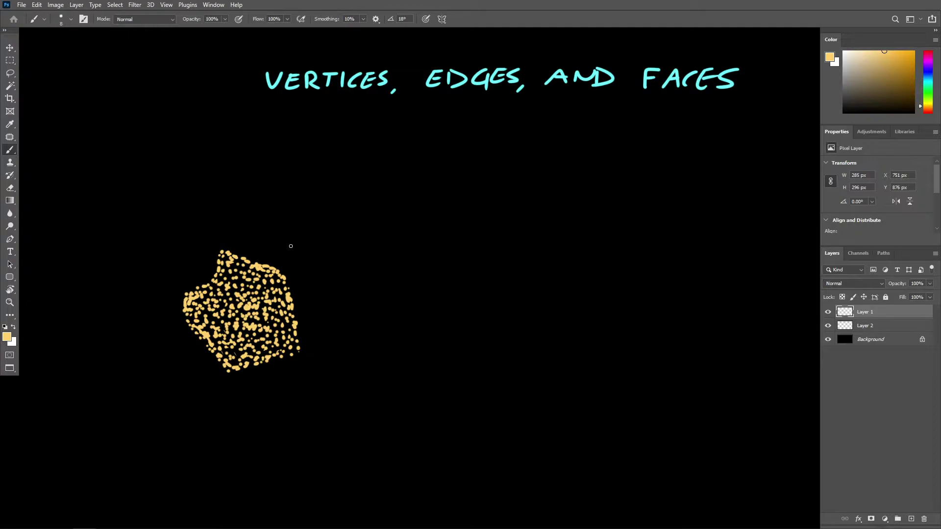
left_click_drag(301, 240, 290, 228)
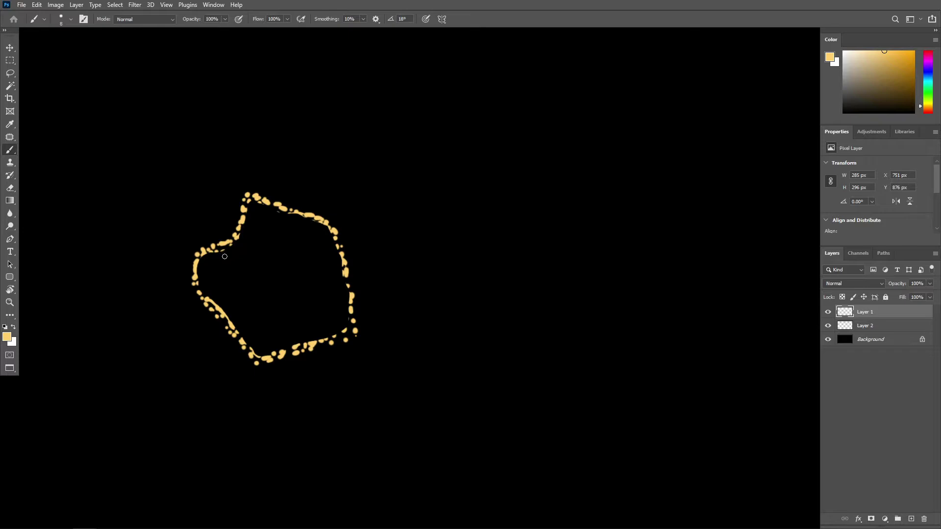
Paint a green vertex dot on each of the seven corners of the dotted yellow outline
key("ctrl+space")
left_click_drag(224, 252, 248, 250, "ctrl")
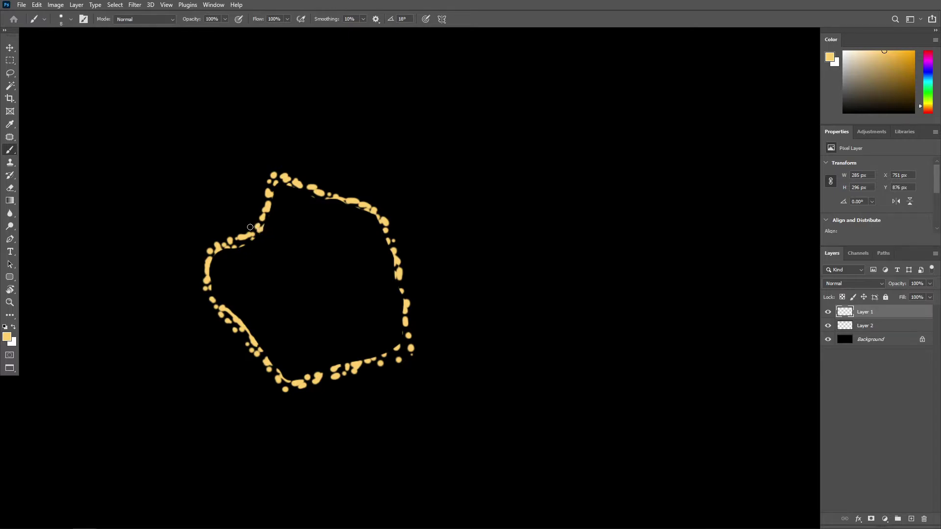
left_click_drag(279, 248, 269, 234)
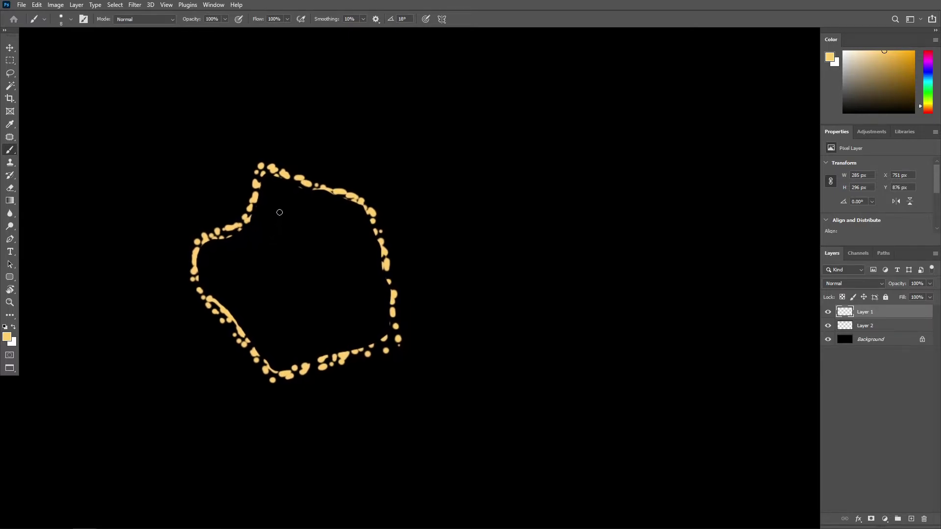
mouse_move(262, 162)
left_mouse_down()
mouse_move(258, 173)
mouse_move(263, 167)
left_mouse_up()
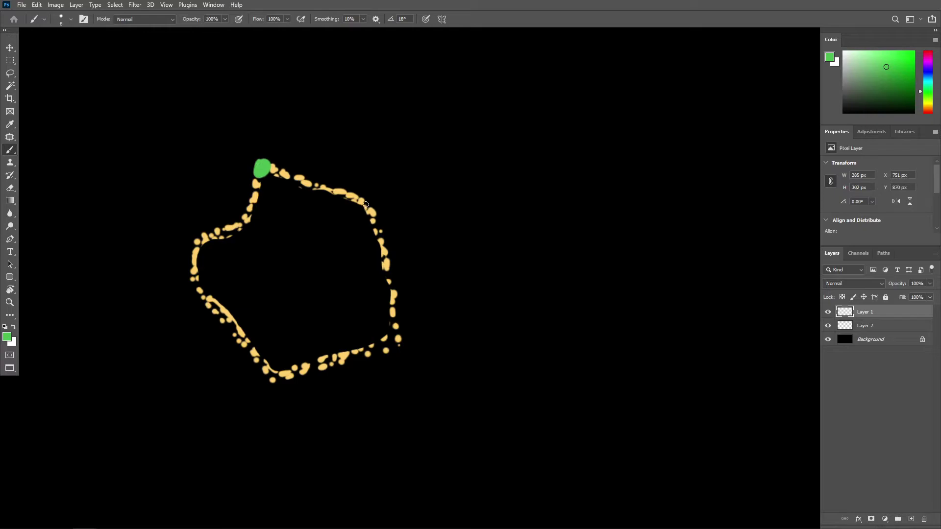
left_click_drag(367, 205, 365, 204)
left_click_drag(396, 341, 393, 339)
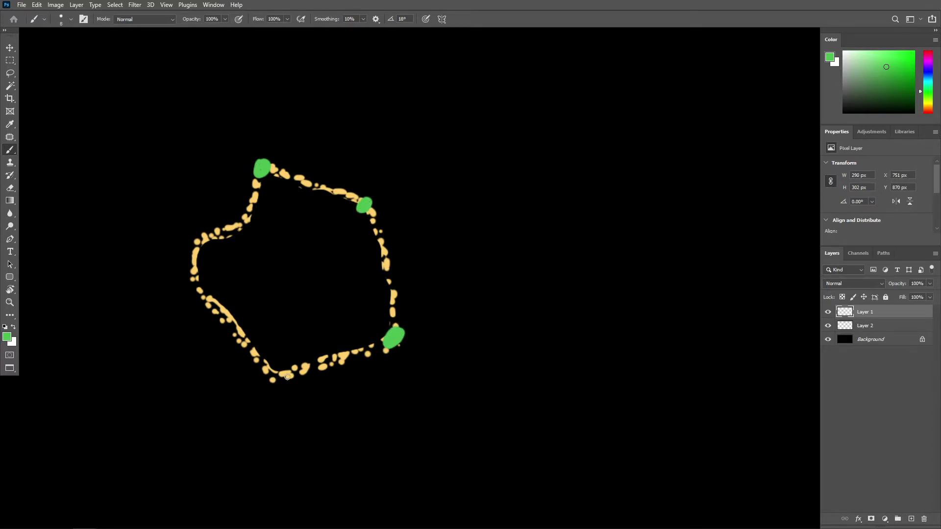
left_click_drag(276, 376, 277, 372)
left_click_drag(195, 287, 194, 286)
mouse_move(191, 244)
left_mouse_down()
mouse_move(195, 251)
mouse_move(199, 237)
mouse_move(244, 216)
left_mouse_up()
left_click_drag(244, 216, 240, 225)
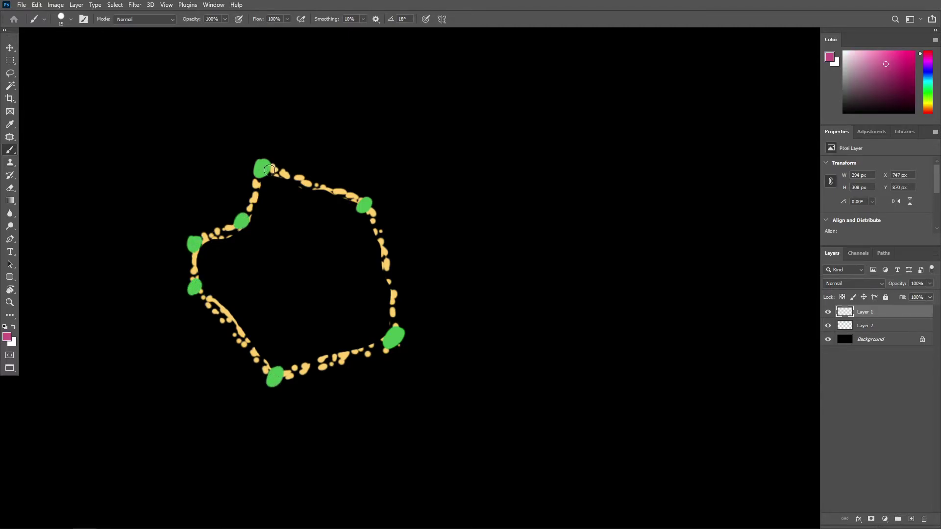
Join neighbouring green vertices with straight thick pink edges all the way around the dotted outline
left_click(271, 170)
left_click(364, 207, "shift")
left_click(399, 327, "shift")
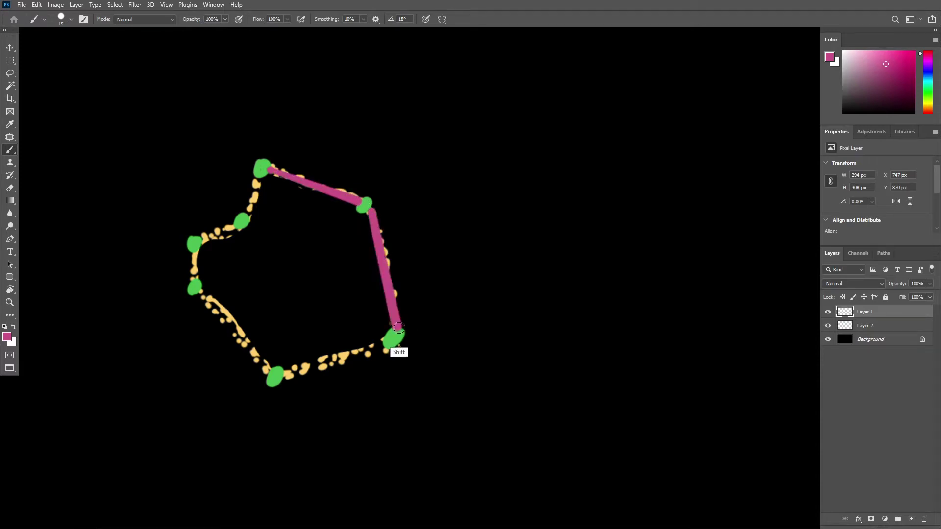
left_click(272, 374, "shift")
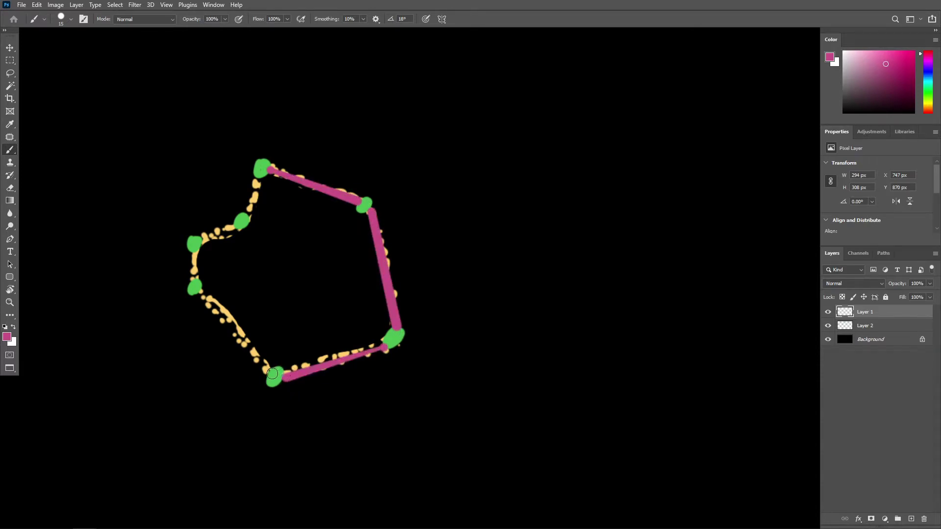
left_click(195, 290, "shift")
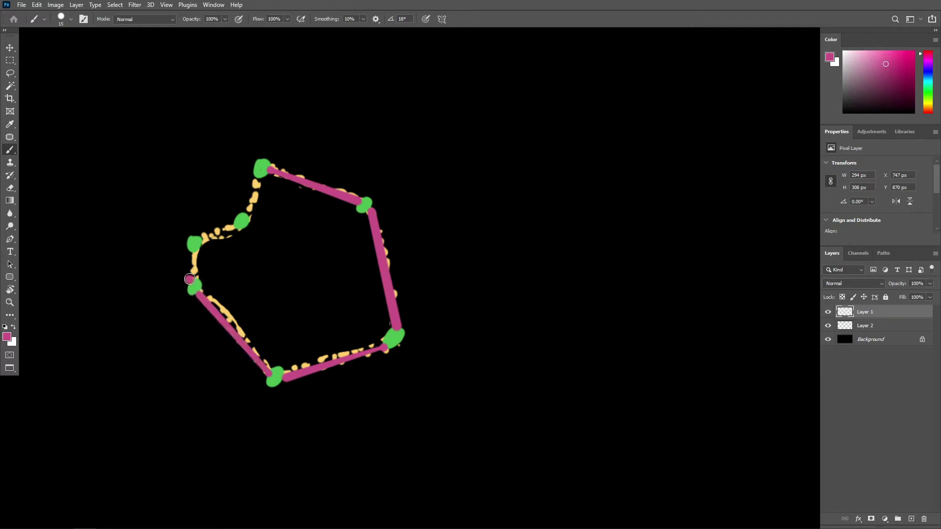
left_click(190, 279)
left_click(194, 244, "shift")
left_click(240, 223, "shift")
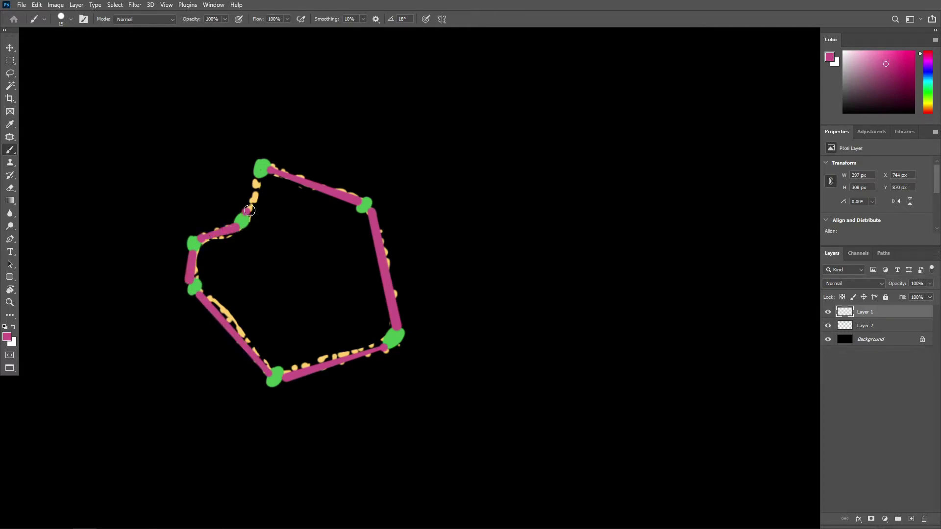
left_click(262, 168, "shift")
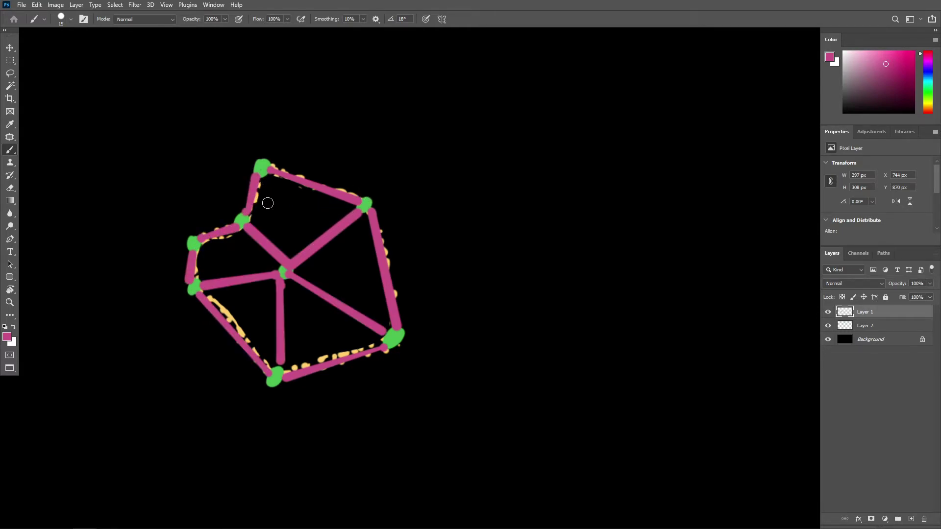
Paint three yellow vertex dots in the empty space beside the meshed shape, arranged as a downward-pointing triangle
mouse_move(267, 184)
left_mouse_down()
mouse_move(278, 216)
mouse_move(325, 206)
mouse_move(328, 239)
left_mouse_up()
left_click_drag(416, 163, 421, 166)
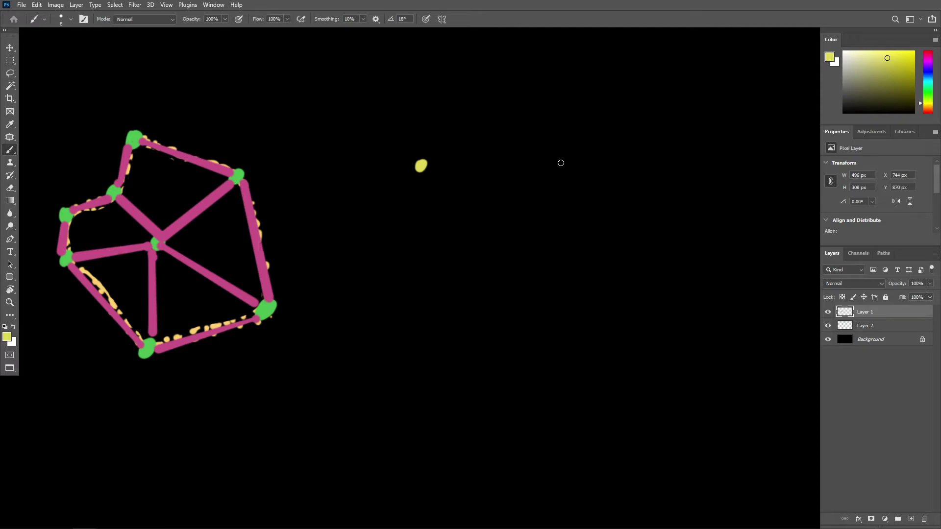
left_click(561, 163)
left_click_drag(492, 309, 500, 303)
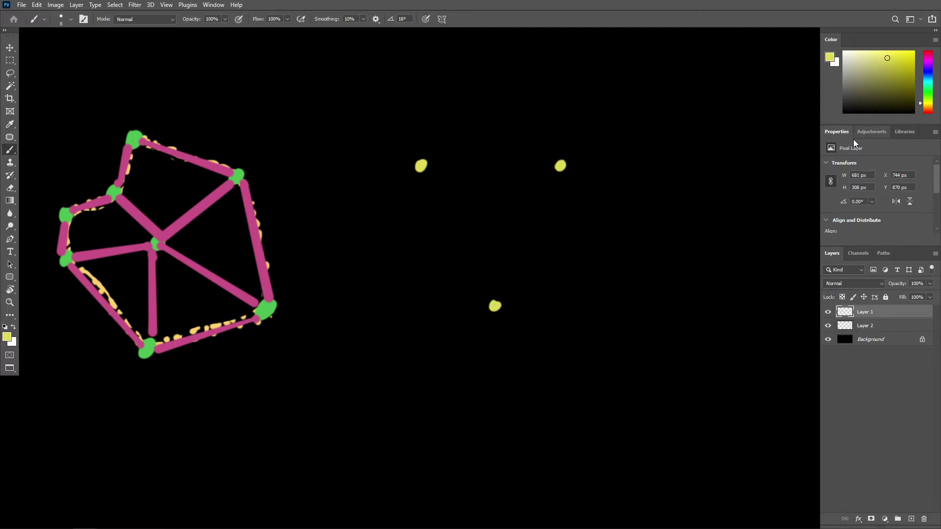
Switch the brush colour to green and connect the three yellow vertices with straight edges to form a triangle
left_click(929, 91)
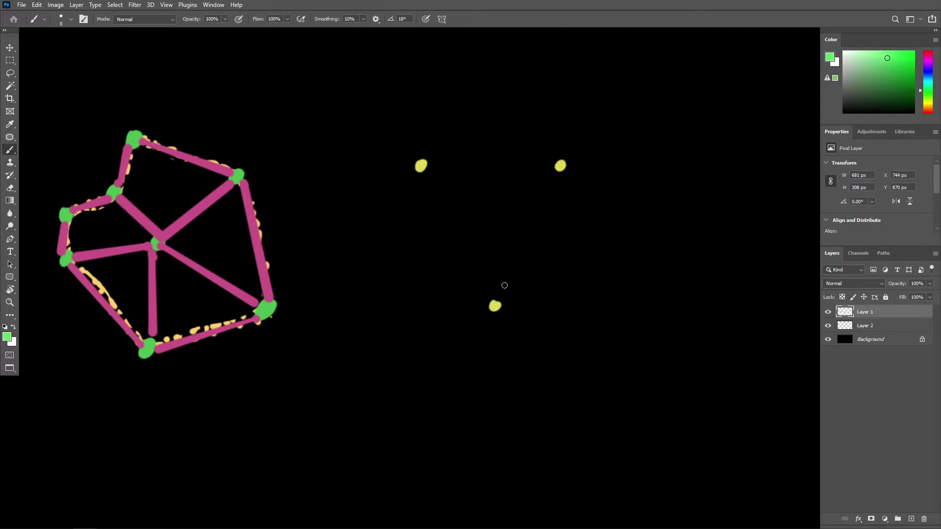
left_click(557, 170, "shift")
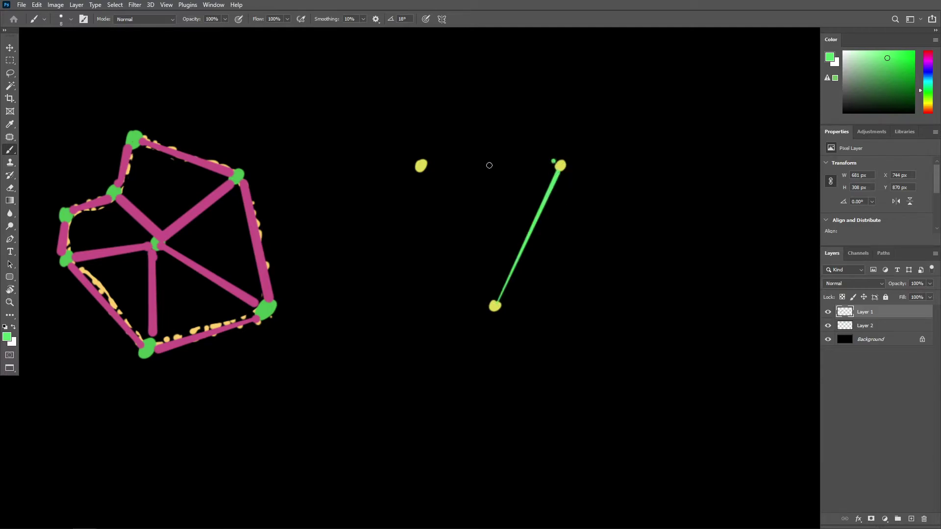
left_click(428, 164, "shift")
left_click(493, 304, "shift")
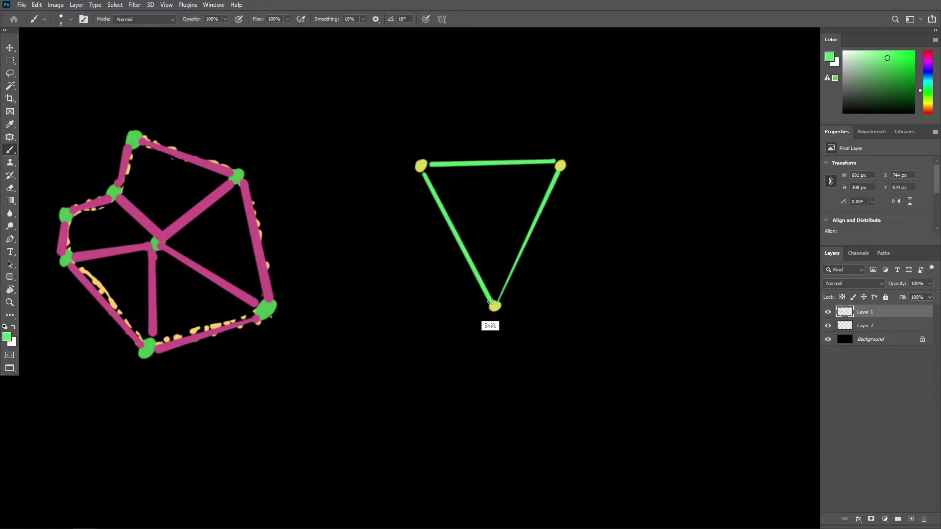
Paint four small yellow vertices beside the triangle and join them with thin straight green edges
left_click_drag(514, 235, 383, 231)
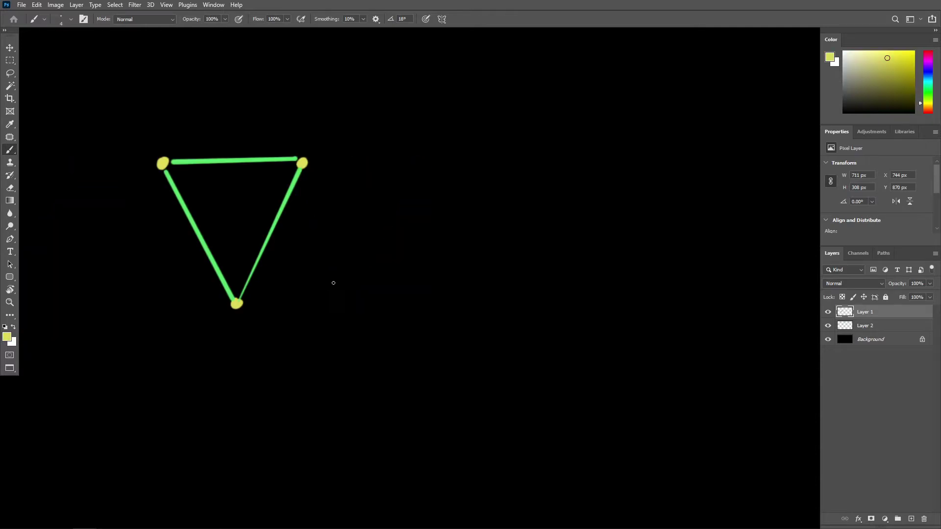
left_click_drag(334, 284, 338, 280)
left_click(456, 241)
left_click(384, 356)
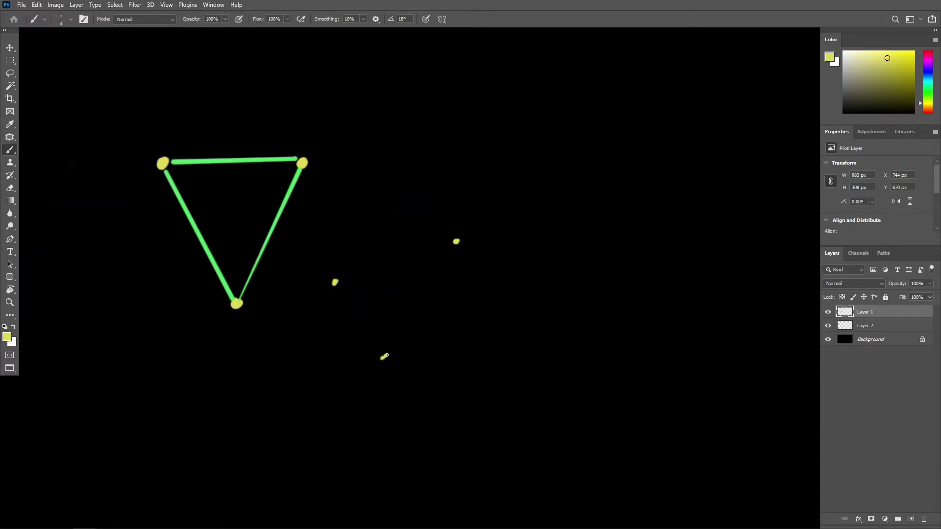
left_click(469, 366)
left_click(298, 176, "alt")
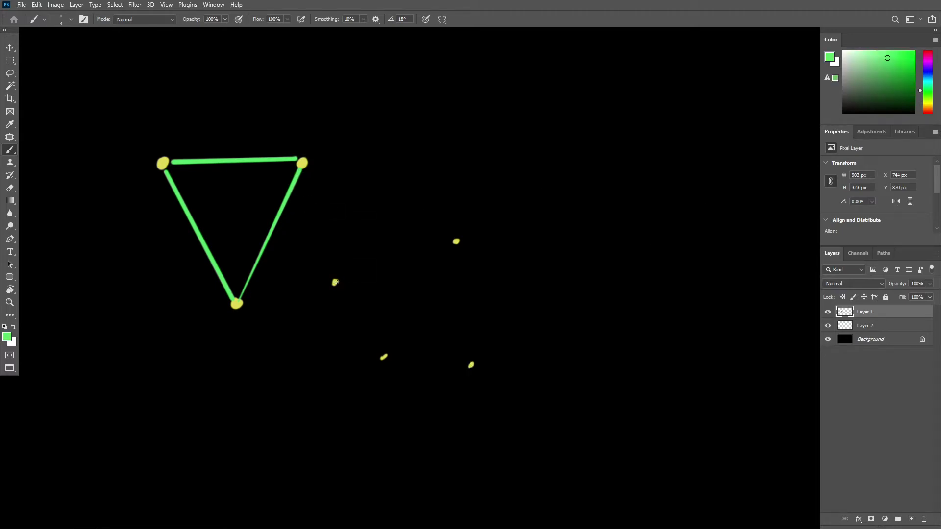
left_click(455, 241, "shift")
left_click(384, 357, "shift")
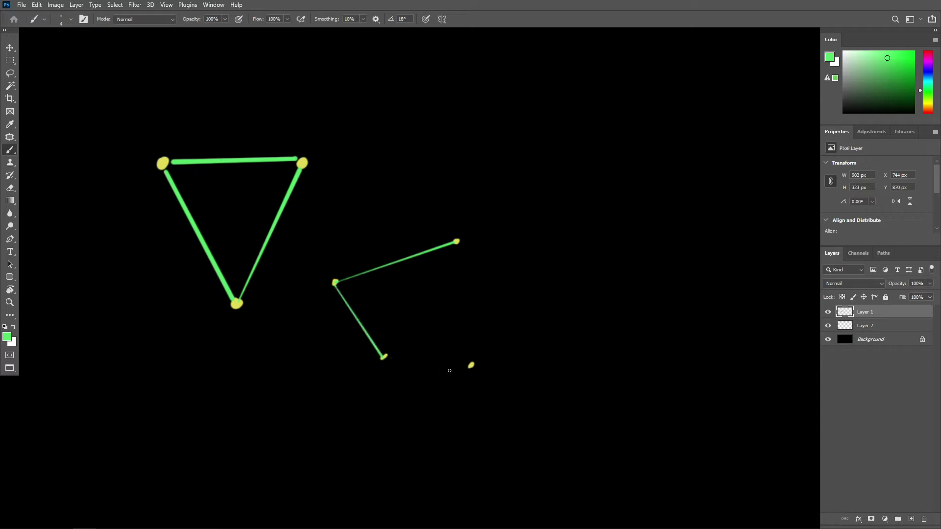
left_click(472, 365, "shift")
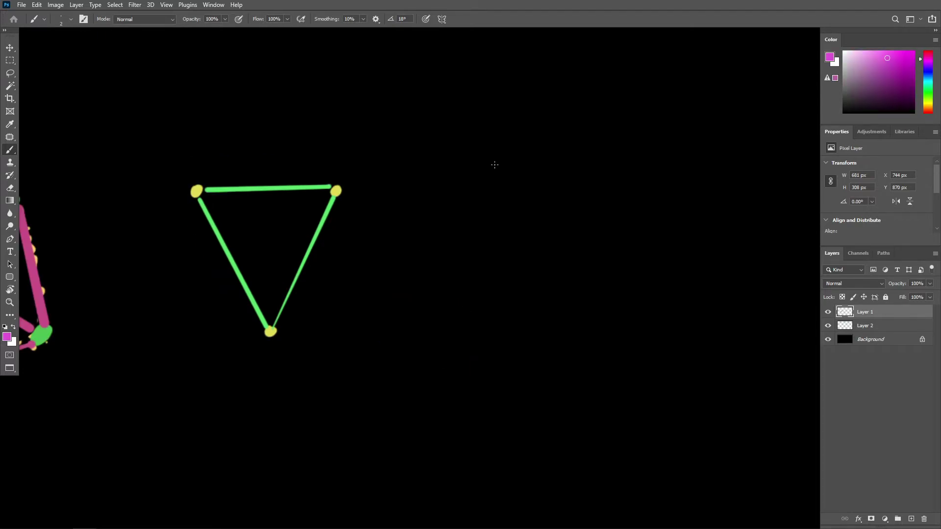
Draw magenta arrows from the triangle's upper-left vertex along its top and left edges
left_click(202, 190)
left_click(329, 190, "shift")
mouse_move(318, 179)
left_mouse_down()
mouse_move(341, 183)
mouse_move(319, 202)
left_mouse_up()
left_click(200, 192)
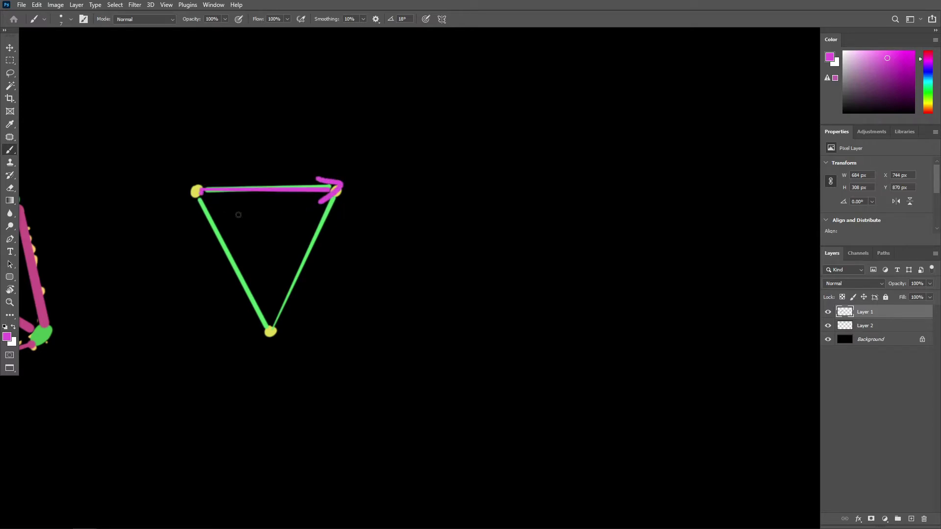
left_click(271, 333, "shift")
mouse_move(256, 332)
left_mouse_down()
mouse_move(275, 311)
mouse_move(274, 331)
mouse_move(276, 304)
left_mouse_up()
key("ctrl+z")
key("ctrl+z")
Draw a third magenta arrow from the triangle's upper-left vertex pointing diagonally up and away from the face
left_click(197, 188)
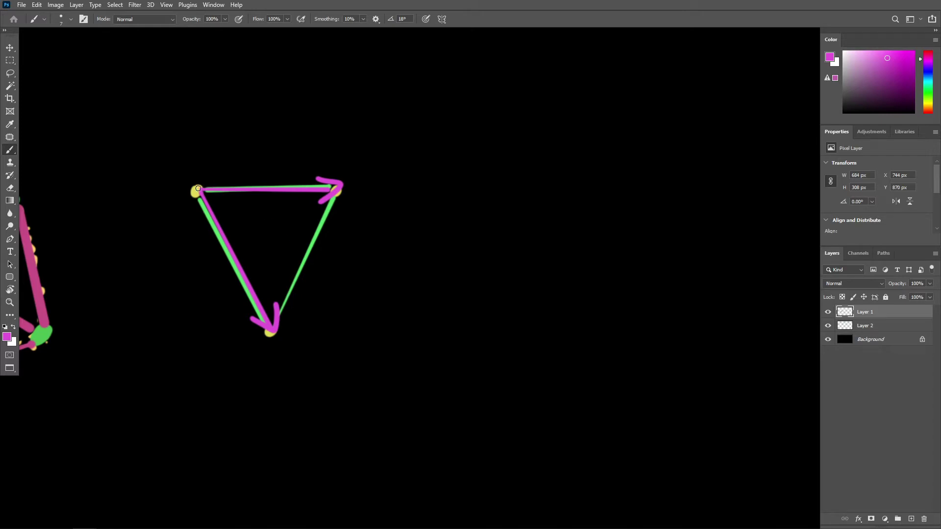
left_click(317, 76, "shift")
mouse_move(305, 73)
left_mouse_down()
mouse_move(314, 70)
mouse_move(323, 89)
left_mouse_up()
Reduce the brush size and handwrite the label "Normal" in magenta along the diagonal arrow
key("[")
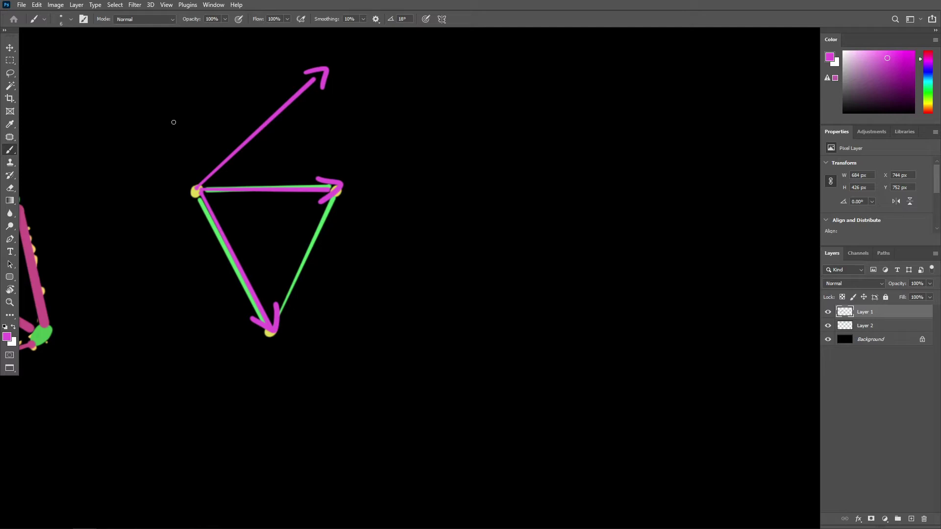
mouse_move(191, 123)
left_mouse_down()
mouse_move(192, 142)
mouse_move(209, 117)
mouse_move(216, 122)
left_mouse_up()
mouse_move(225, 115)
left_mouse_down()
mouse_move(227, 127)
mouse_move(248, 119)
left_mouse_up()
mouse_move(259, 105)
left_mouse_down()
mouse_move(250, 111)
mouse_move(260, 114)
left_mouse_up()
left_click_drag(266, 89, 265, 115)
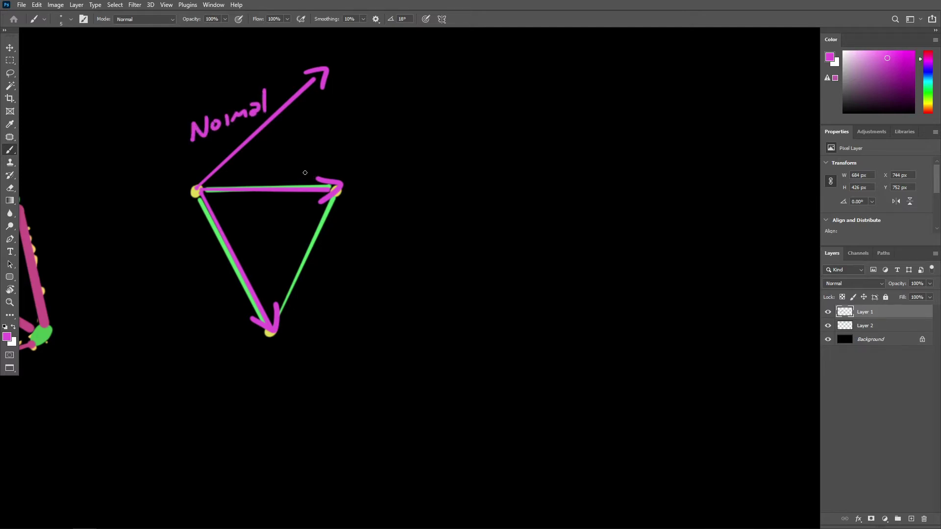
Draw green outlined block arrows pointing outward from the triangle's three sides and scribble green shading across its face
mouse_move(284, 169)
left_mouse_down()
mouse_move(282, 188)
mouse_move(316, 185)
mouse_move(328, 159)
mouse_move(307, 132)
mouse_move(329, 158)
left_mouse_up()
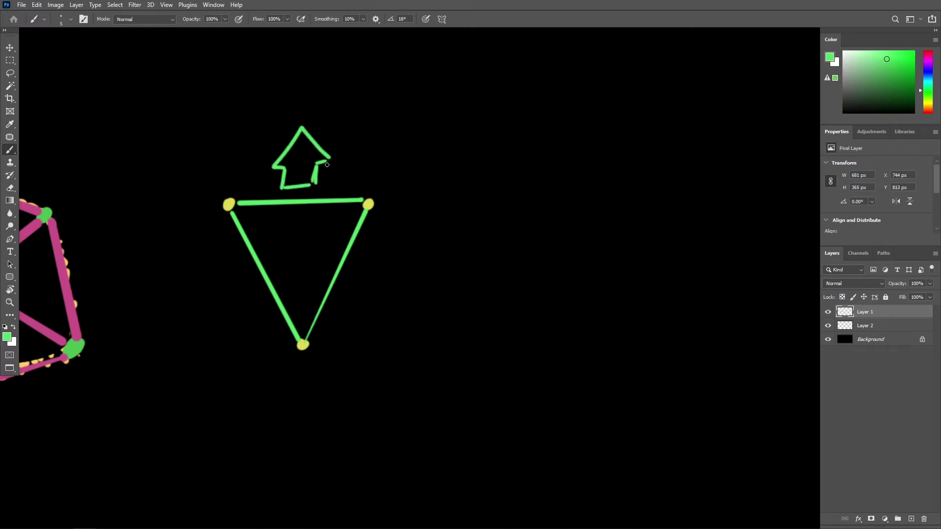
mouse_move(231, 262)
left_mouse_down()
mouse_move(244, 290)
mouse_move(224, 303)
mouse_move(208, 266)
mouse_move(177, 300)
mouse_move(222, 330)
mouse_move(224, 307)
left_mouse_up()
mouse_move(370, 270)
left_mouse_down()
mouse_move(354, 294)
mouse_move(381, 312)
mouse_move(379, 336)
mouse_move(425, 318)
mouse_move(423, 267)
mouse_move(403, 287)
mouse_move(370, 270)
left_mouse_up()
mouse_move(244, 211)
left_mouse_down()
mouse_move(318, 259)
mouse_move(338, 226)
mouse_move(318, 293)
mouse_move(297, 305)
left_mouse_up()
Draw a small yellow sun, a circle surrounded by short rays, away from the triangle to its upper right
mouse_move(623, 119)
left_mouse_down()
mouse_move(639, 120)
mouse_move(624, 117)
left_mouse_up()
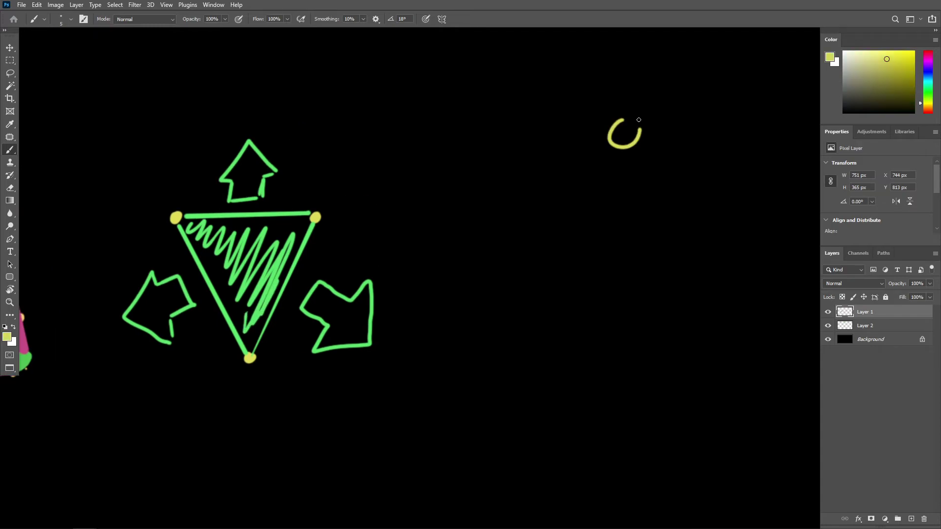
left_click_drag(606, 104, 608, 111)
mouse_move(601, 145)
left_mouse_down()
mouse_move(596, 153)
mouse_move(644, 158)
left_mouse_up()
left_click(635, 107)
mouse_move(663, 106)
left_mouse_down()
mouse_move(655, 116)
mouse_move(635, 109)
left_mouse_up()
left_click_drag(597, 132, 591, 134)
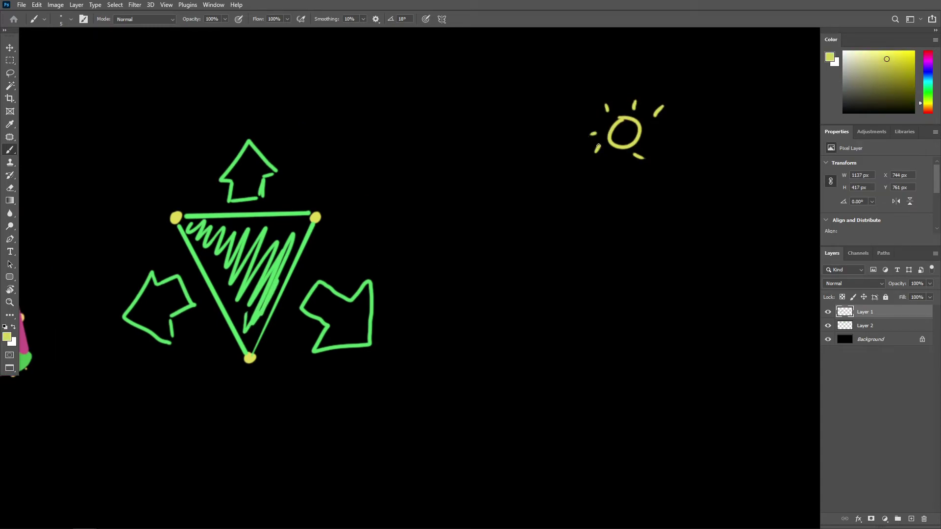
left_click_drag(625, 165, 625, 169)
left_click_drag(656, 139, 666, 141)
Draw a yellow light ray from the sun to the triangle's face and a reflected arrow bouncing upward from it
left_click(258, 251, "shift")
left_click(418, 54, "shift")
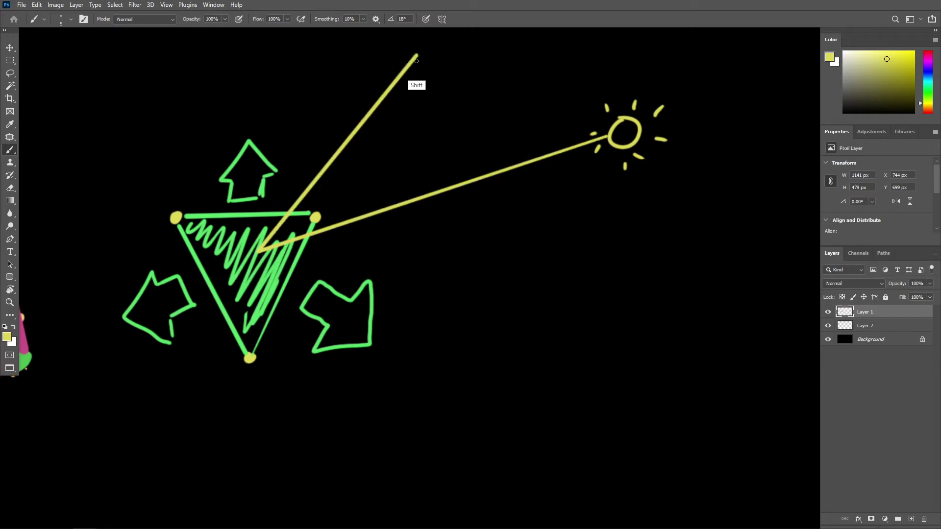
left_click_drag(395, 52, 431, 72)
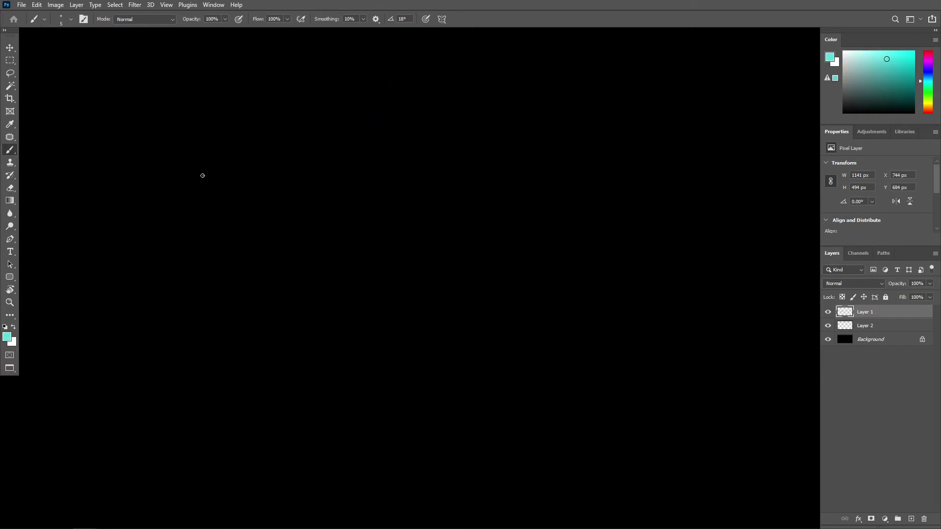
Paint four cyan vertex dots in an empty area of the canvas, arranged as the corners of a diamond
left_click(203, 180)
left_click(288, 116)
left_click(410, 167)
left_click_drag(309, 235, 317, 226)
Switch the brush colour to green and connect the four cyan vertices with straight edges into a four-sided face
left_click(929, 92)
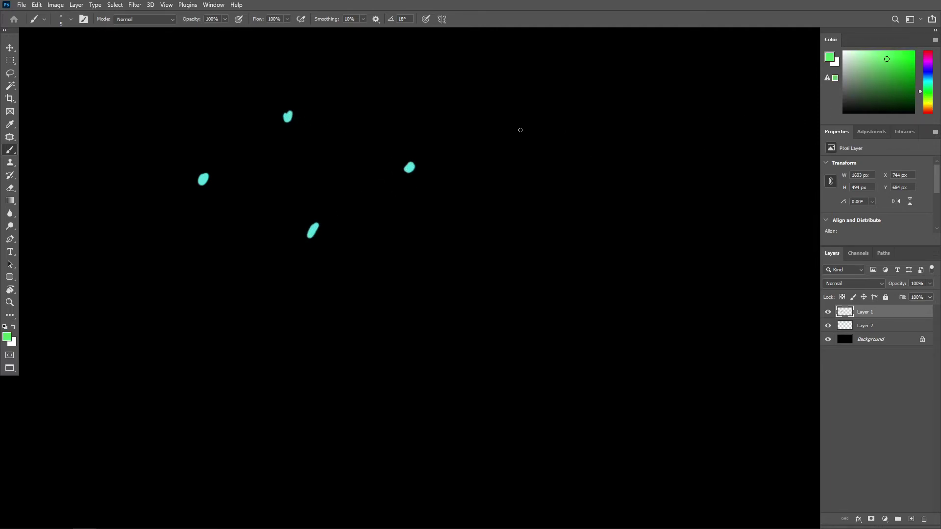
left_click(209, 176)
left_click(287, 119, "shift")
left_click(408, 167, "shift")
left_click(293, 117, "shift")
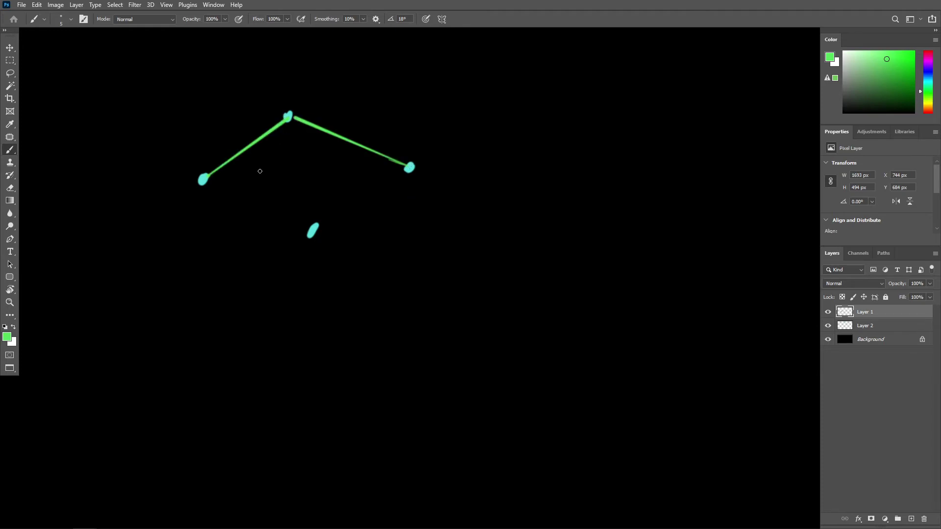
left_click(207, 185)
left_click(304, 229, "shift")
left_click(324, 229)
left_click(409, 169, "shift")
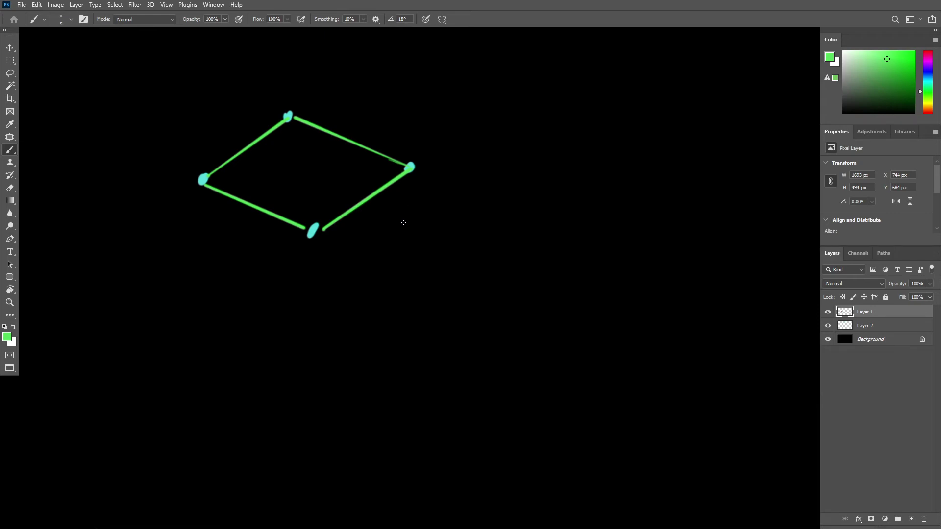
Switch the brush colour to red and draw a smiley face inside the diamond
left_click_drag(388, 199, 371, 218)
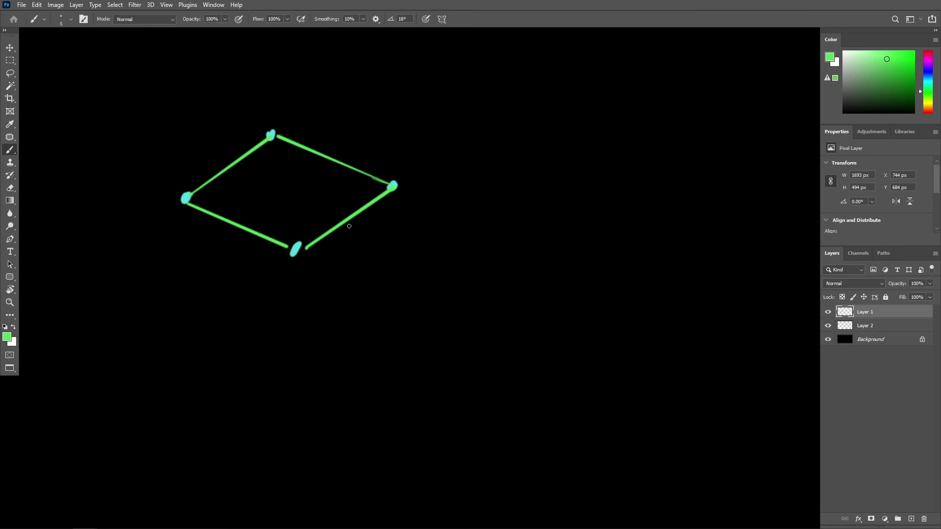
left_click_drag(350, 220, 373, 252)
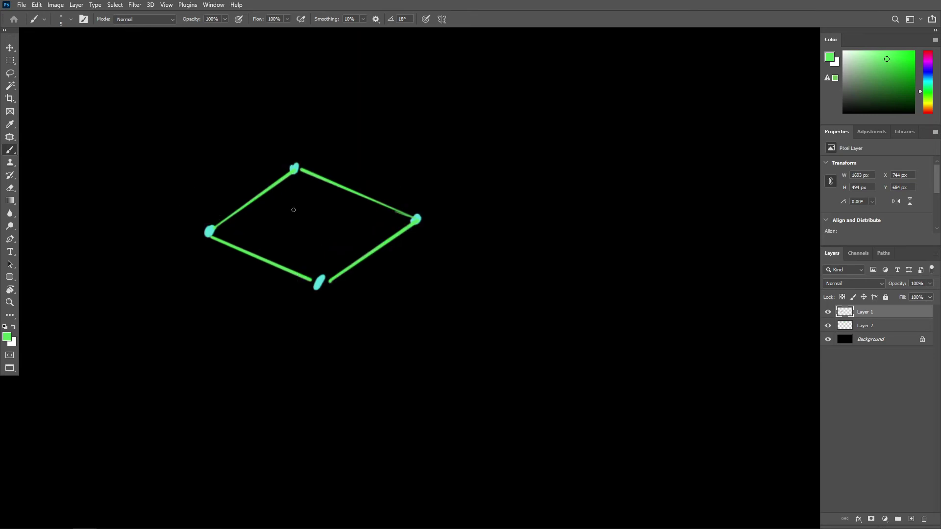
left_click(928, 54)
left_click_drag(930, 58, 908, 125)
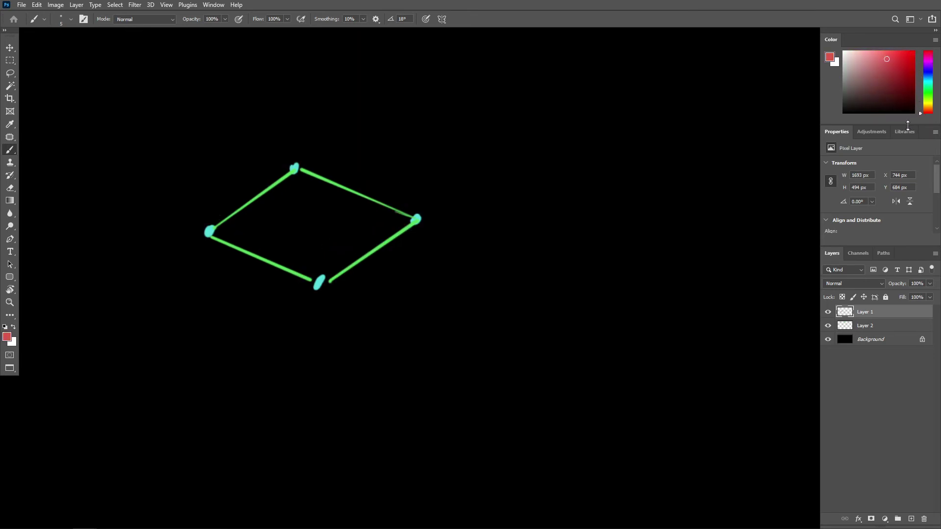
left_click(288, 210)
left_click_drag(287, 233, 328, 232)
Draw a green triangle with cyan vertices beside the diamond and put a red frowning face inside it
left_click_drag(406, 189, 357, 168)
left_click(368, 196, "alt")
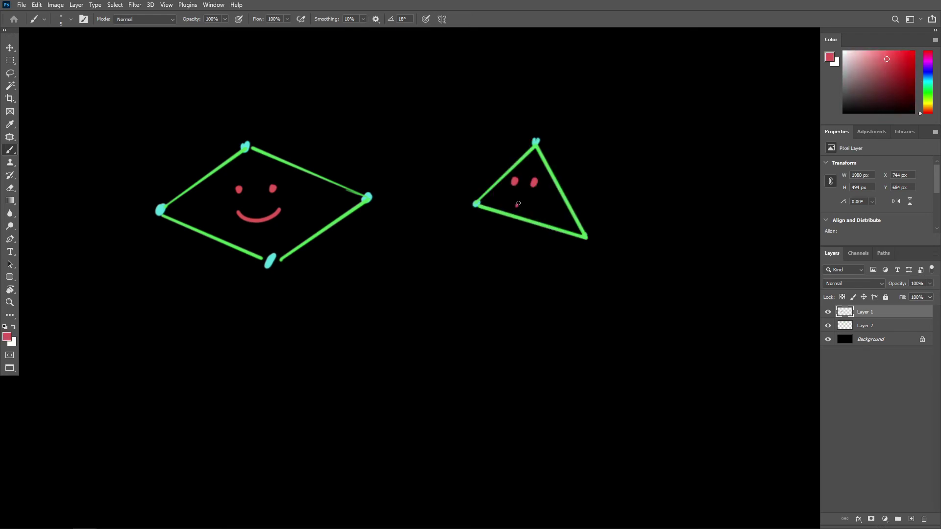
left_click_drag(516, 206, 538, 212)
Split the diamond into two triangles with a straight green line from its top vertex to its bottom vertex
left_click(523, 223, "alt")
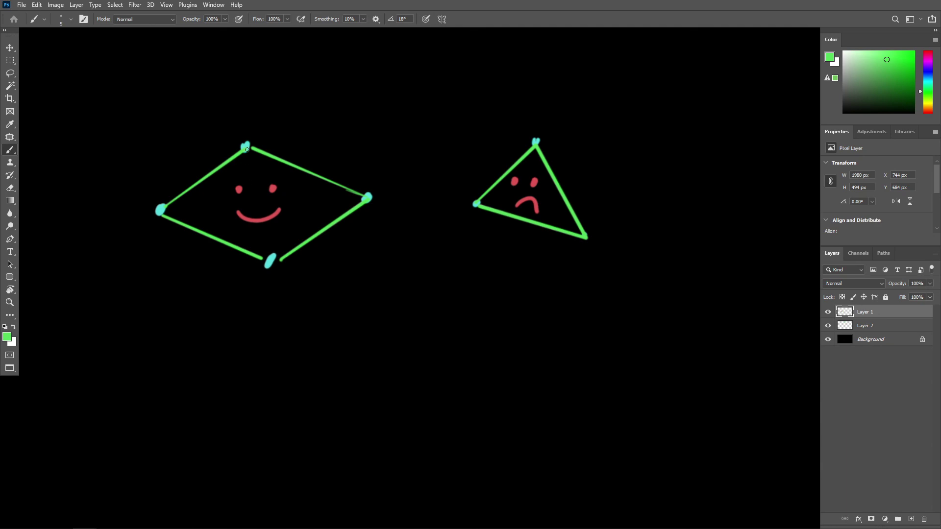
key("shift")
left_click(270, 259, "shift")
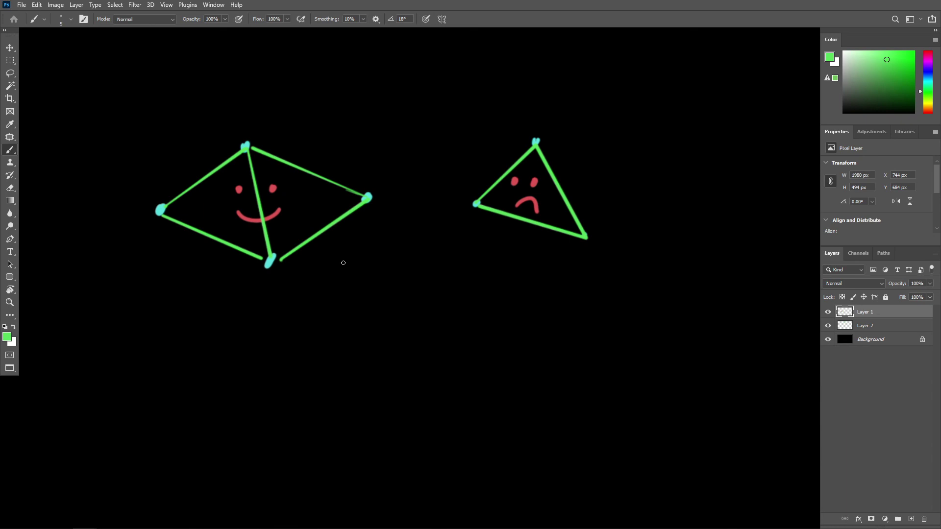